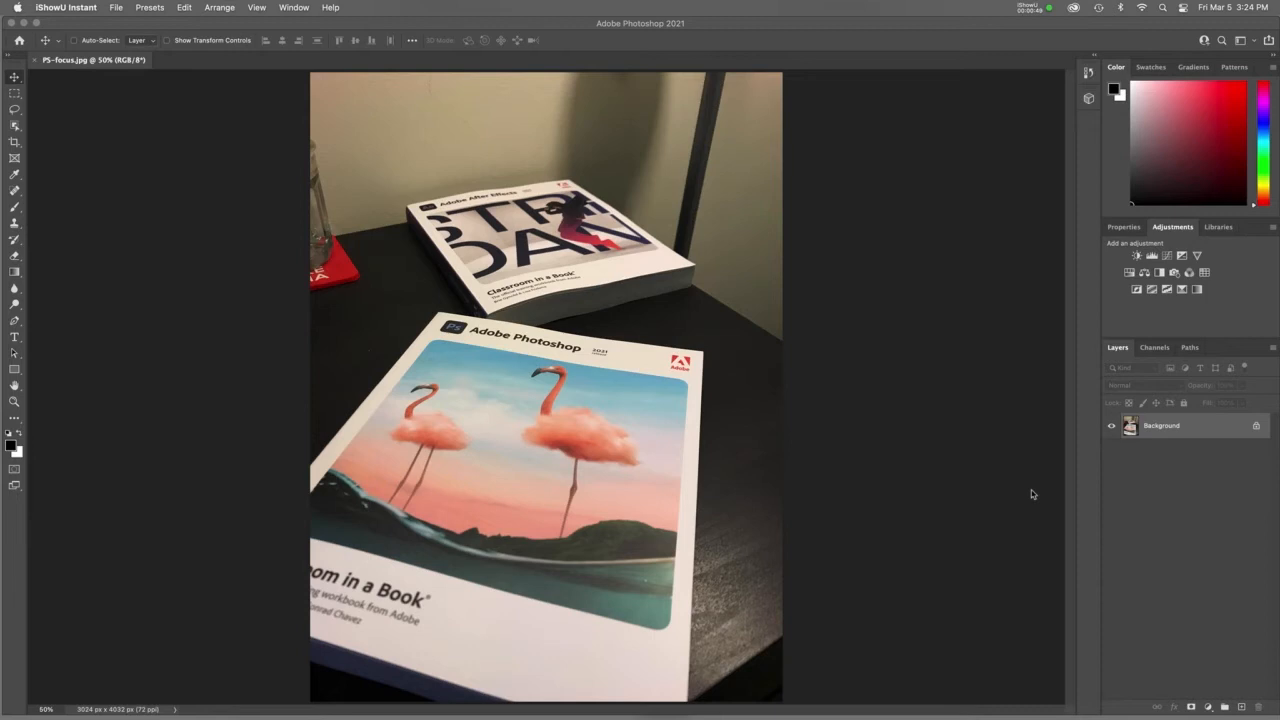
# Step: Convert the Background layer to a smart object
pyautogui.rightClick(1208, 428)
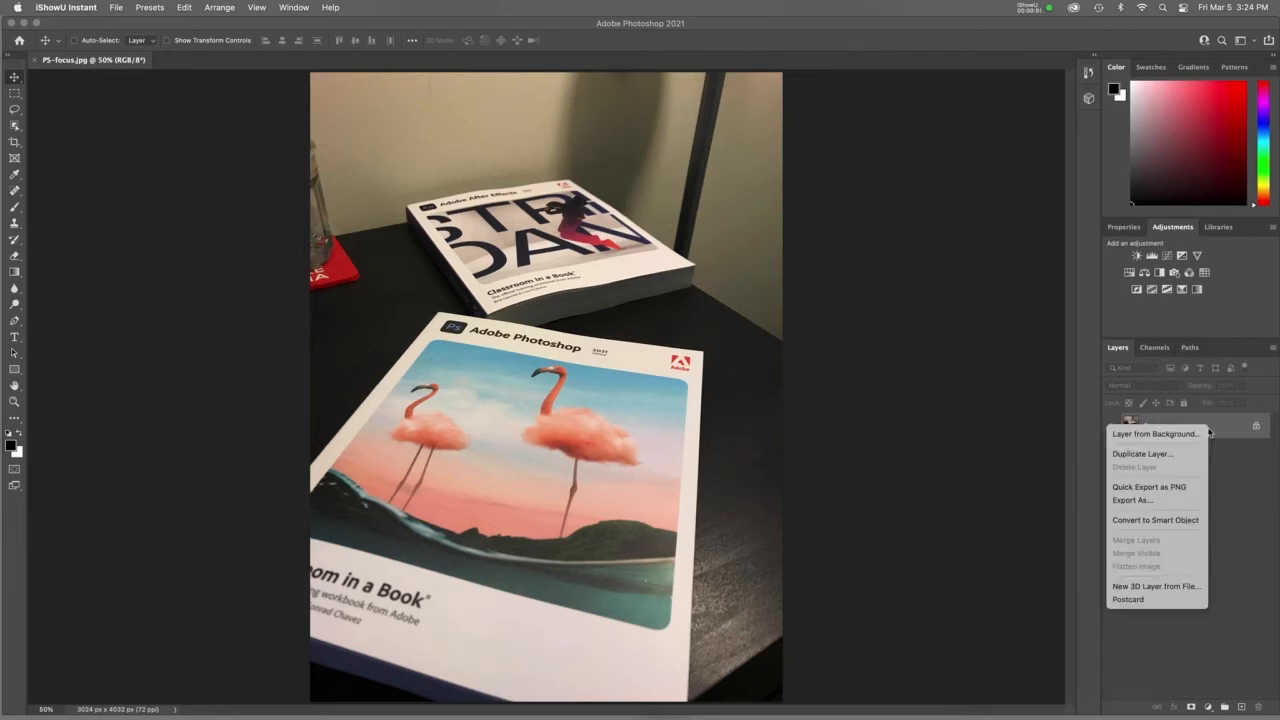
pyautogui.click(1156, 520)
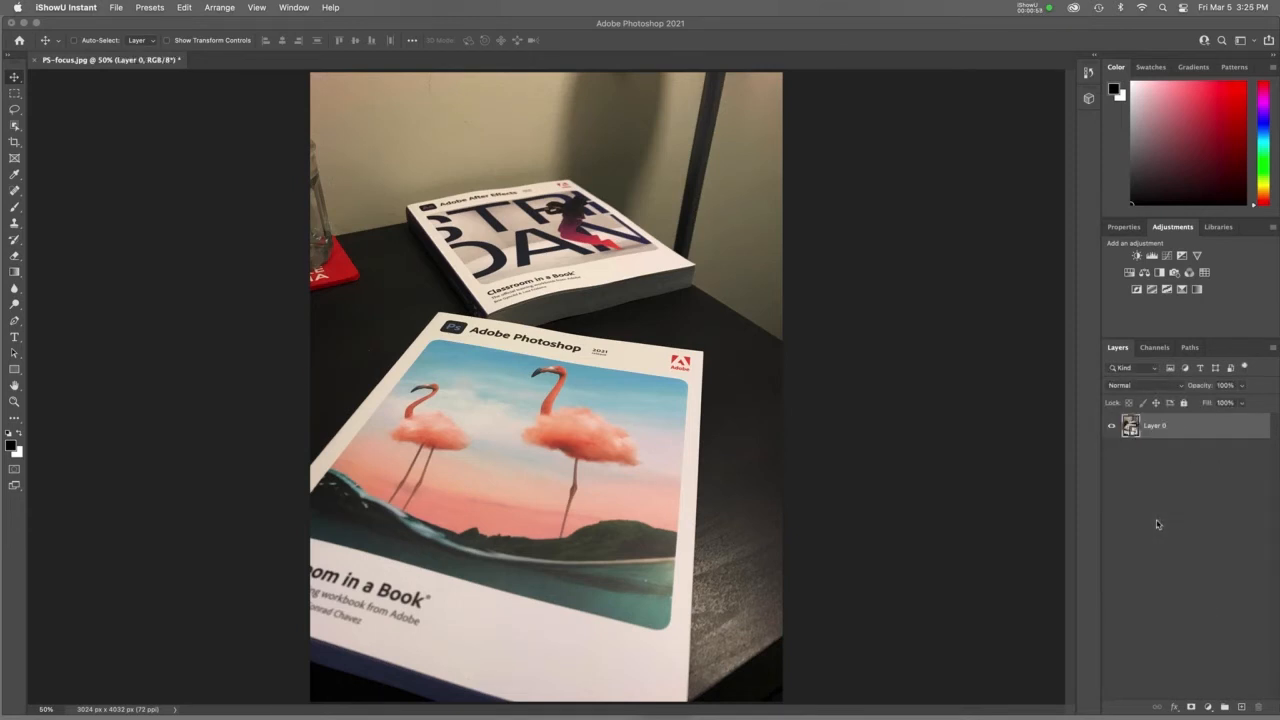
pyautogui.click(1273, 350)
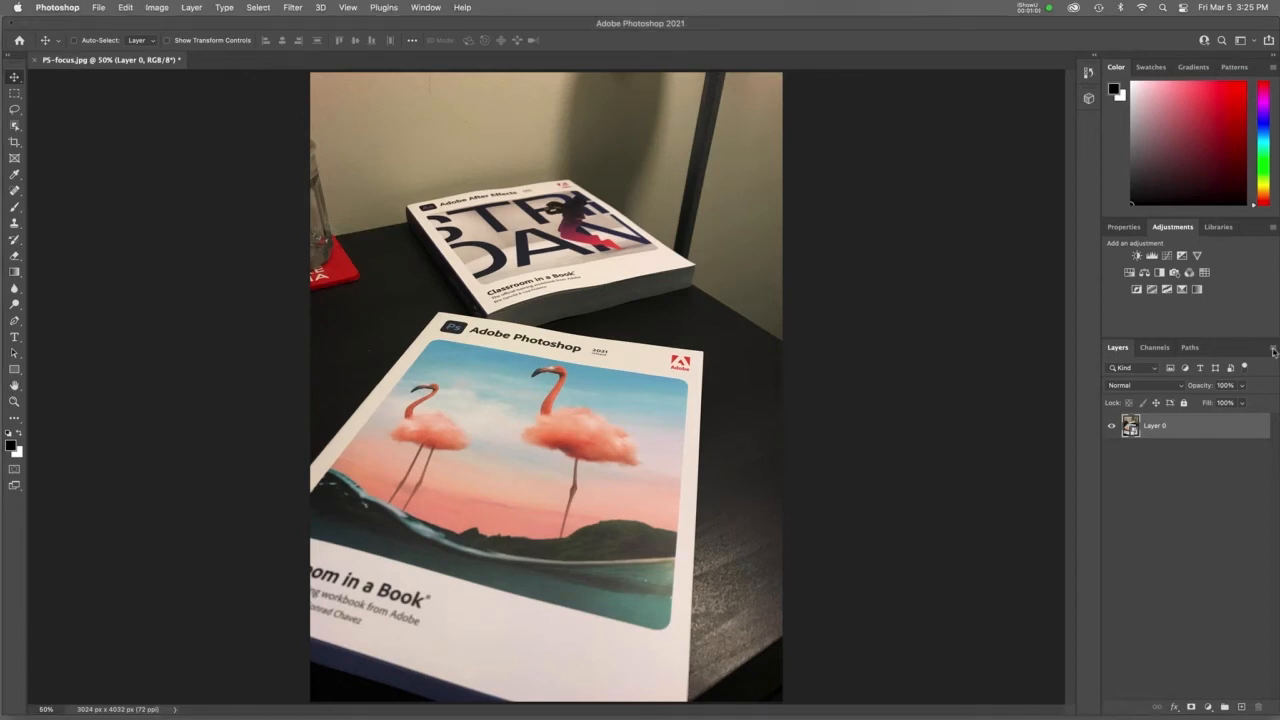
pyautogui.click(1273, 350)
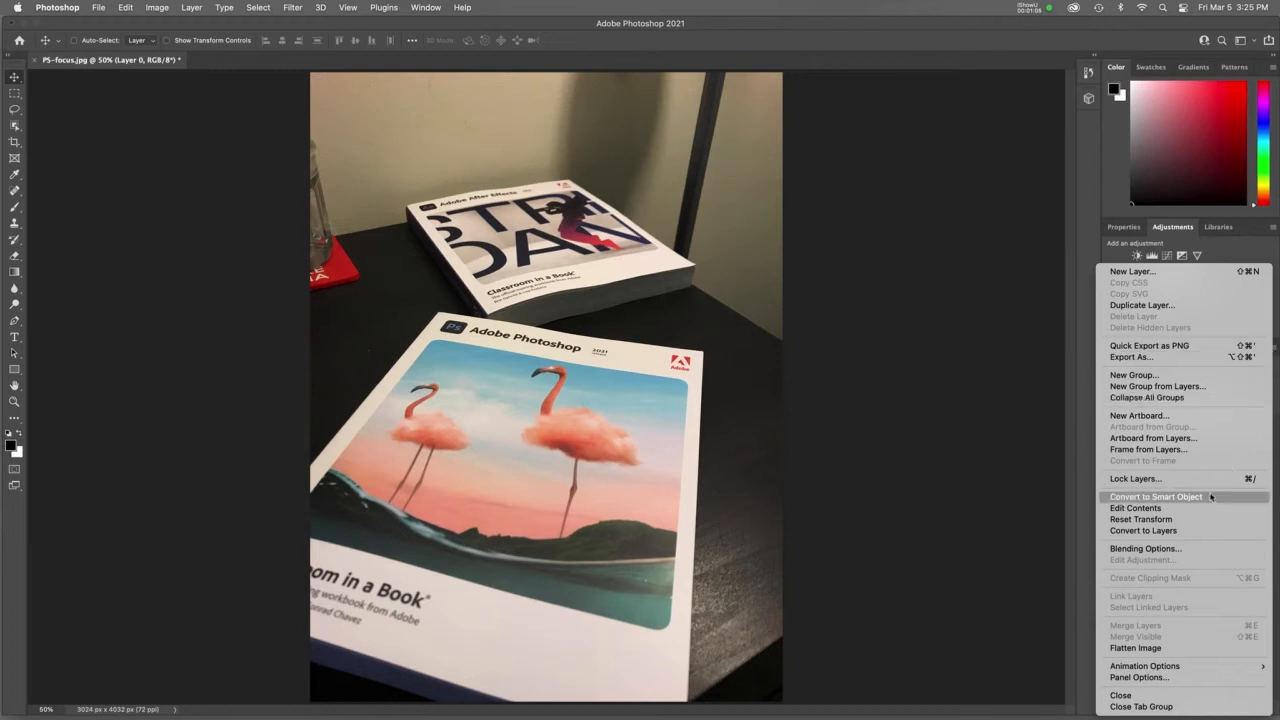
pyautogui.click(1048, 496)
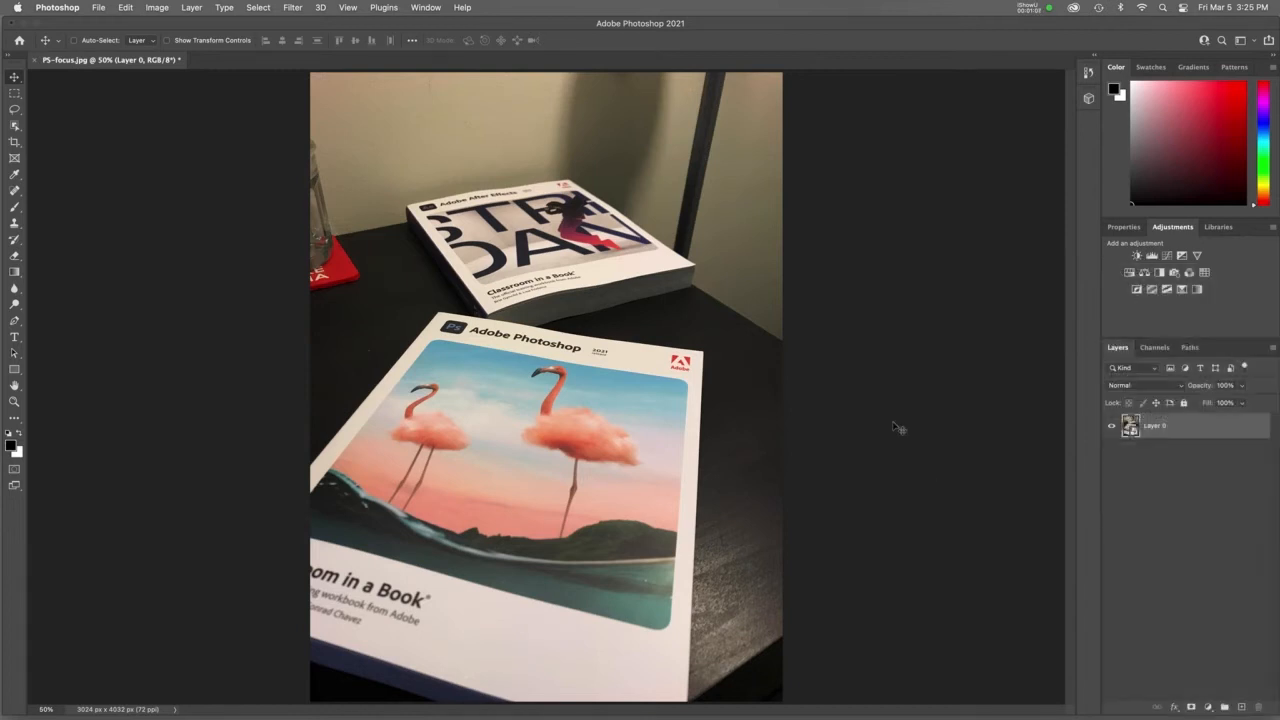
pyautogui.click(195, 7)
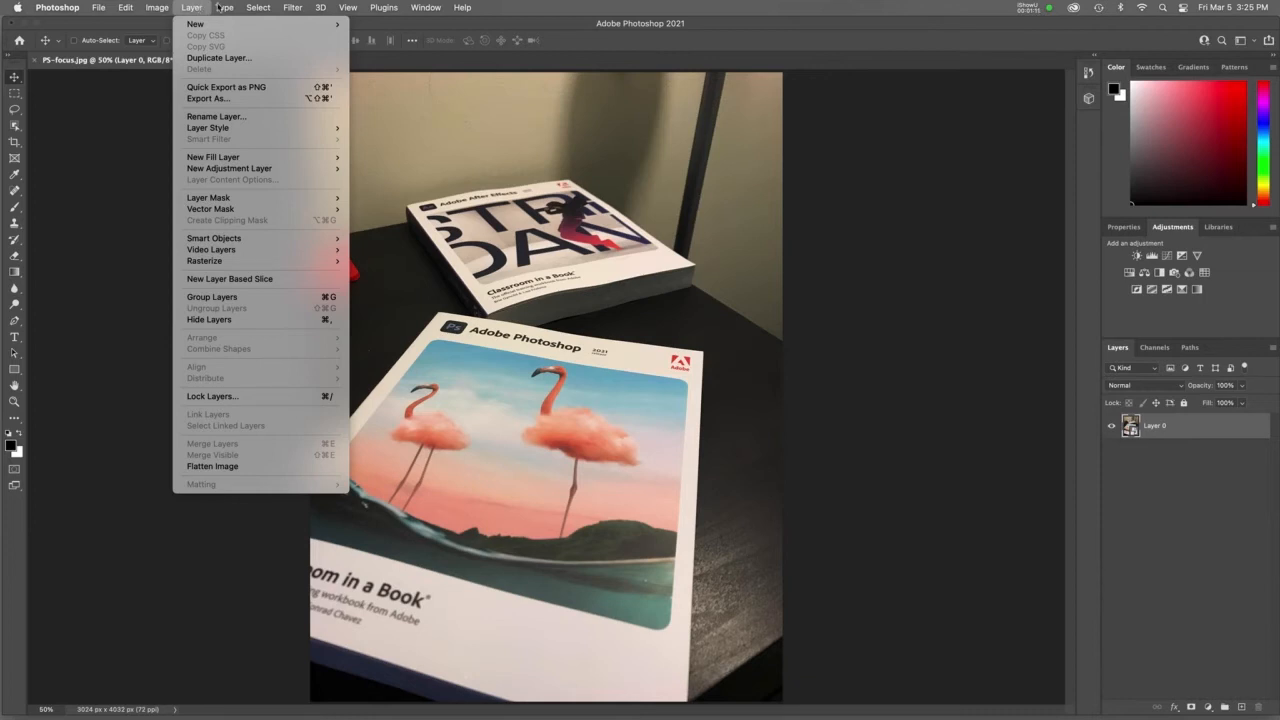
pyautogui.moveTo(297, 8)
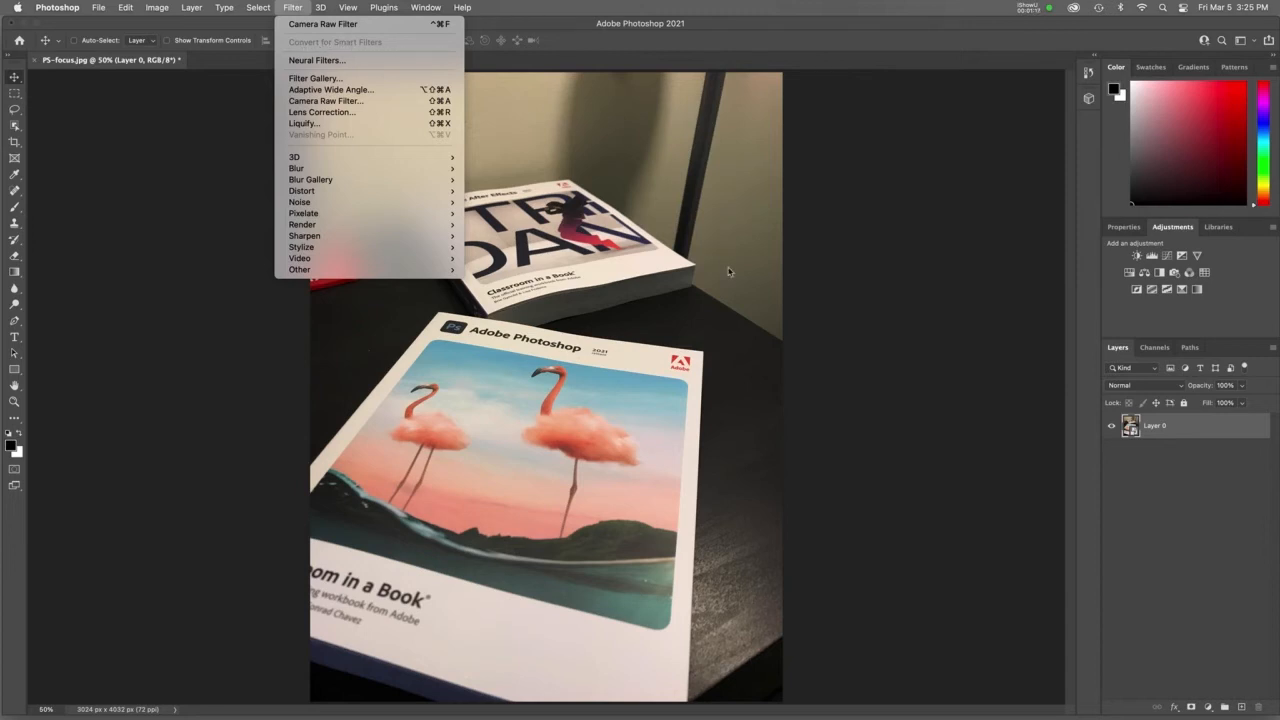
pyautogui.click(920, 347)
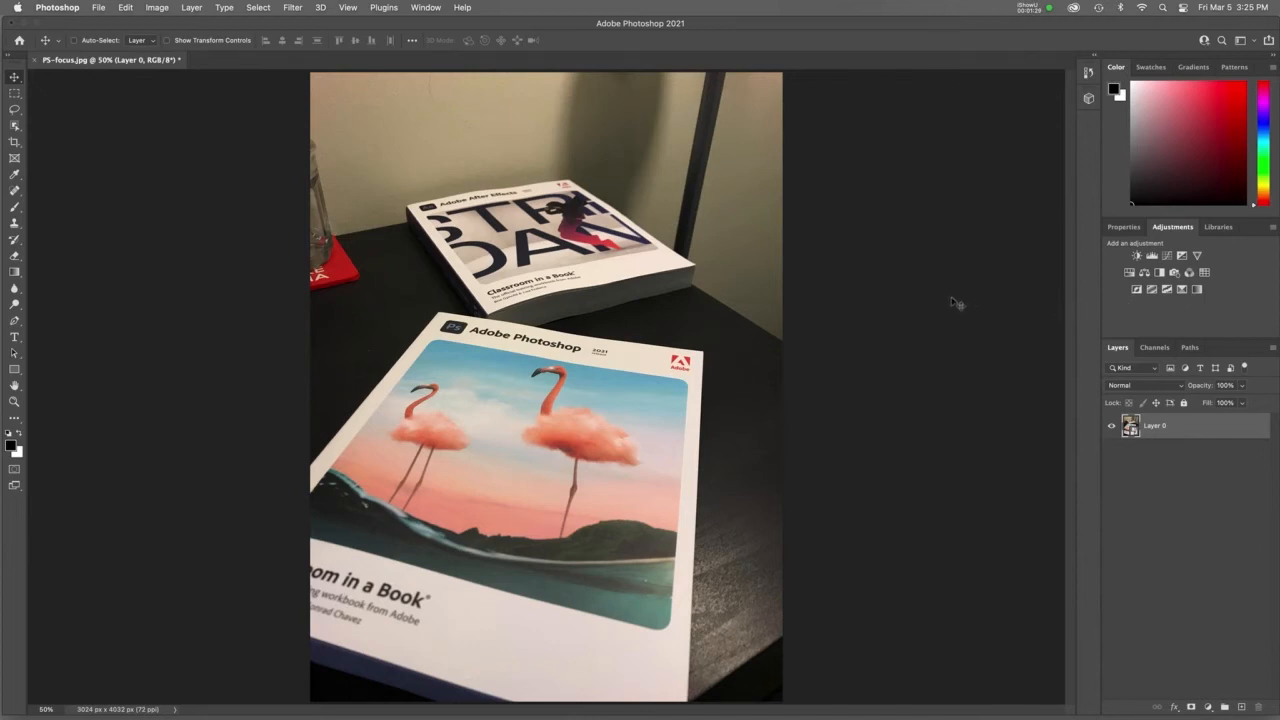
# Step: Open the Camera Raw Filter and sample the white balance from white areas of both book covers, finishing on the After Effects book
pyautogui.click(293, 8)
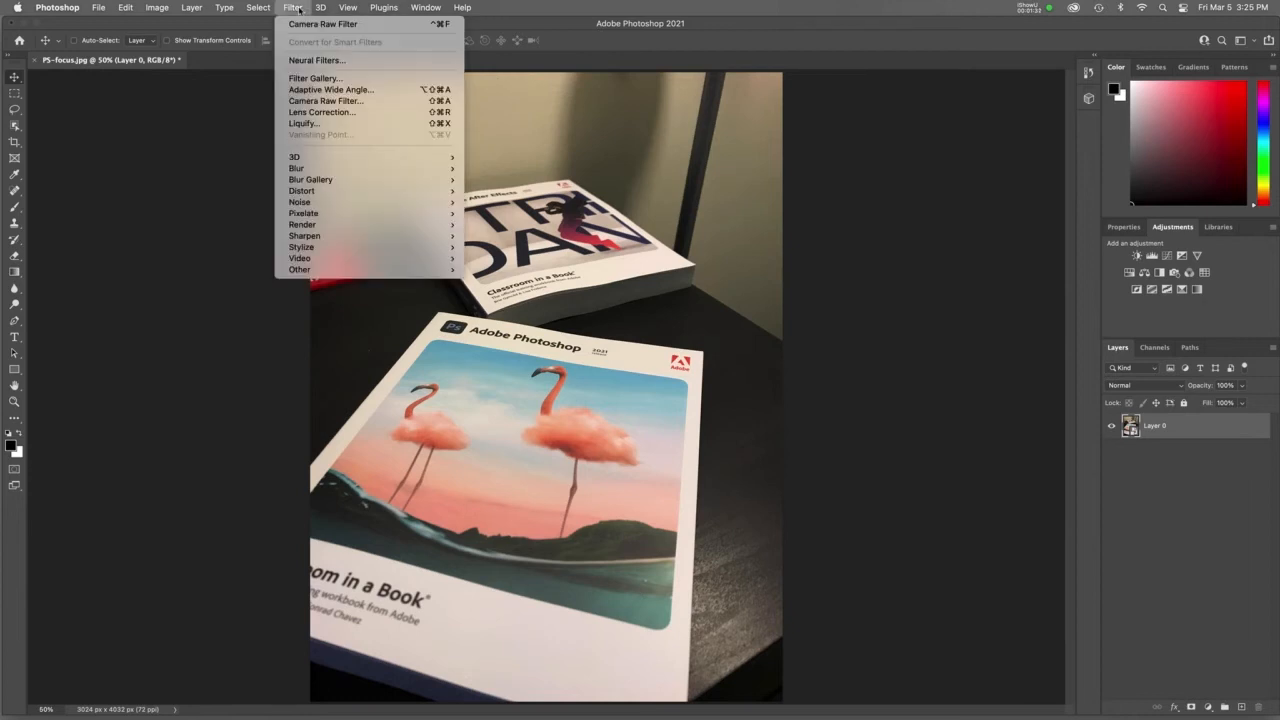
pyautogui.click(309, 102)
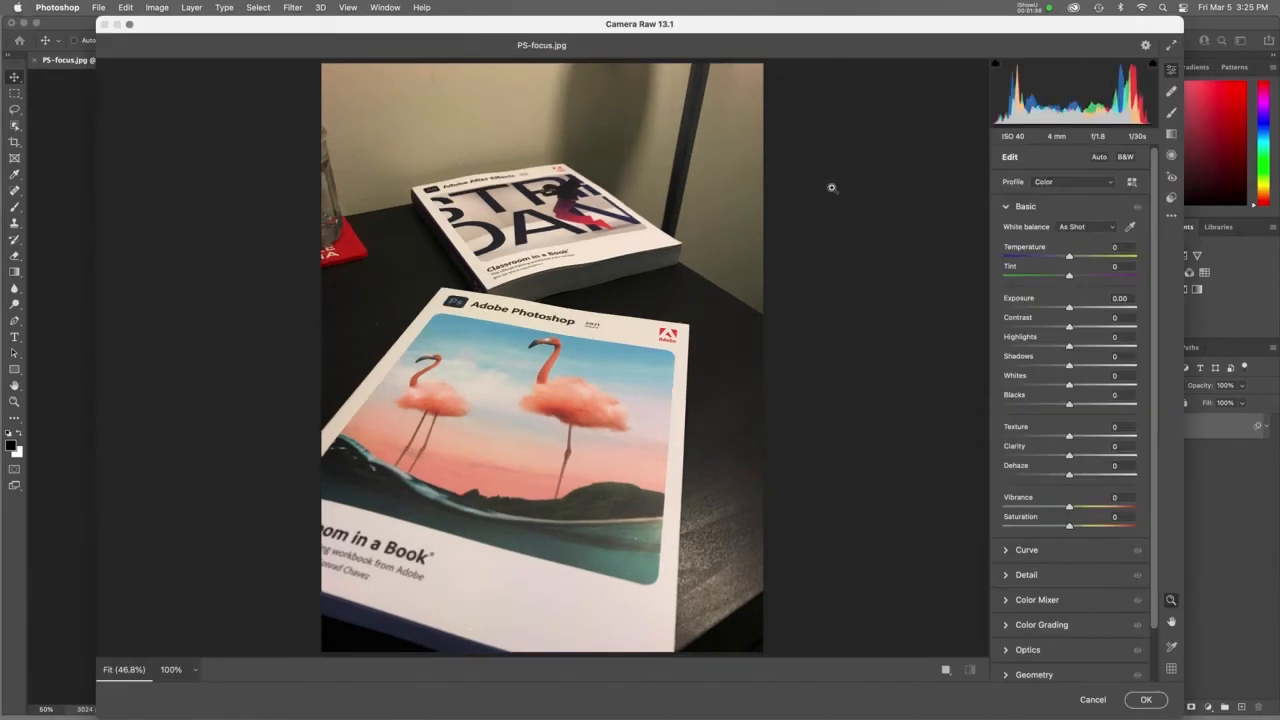
pyautogui.click(1131, 231)
pyautogui.click(621, 243)
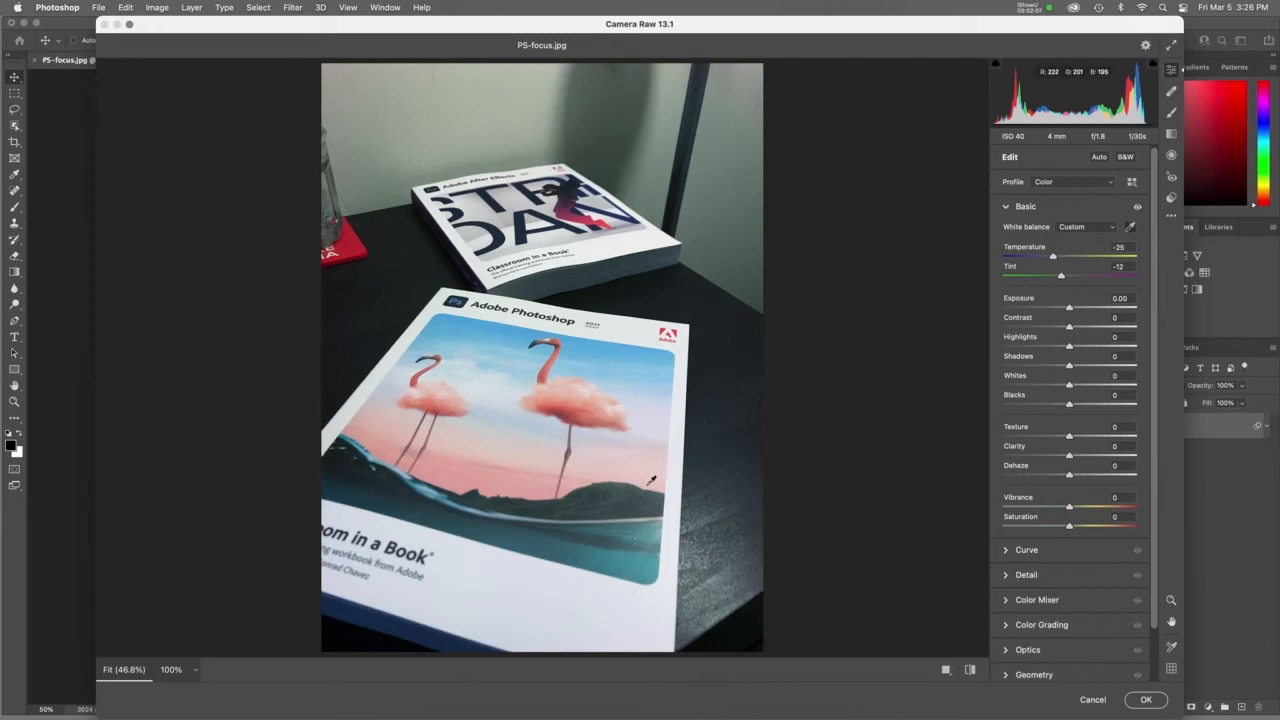
pyautogui.click(488, 560)
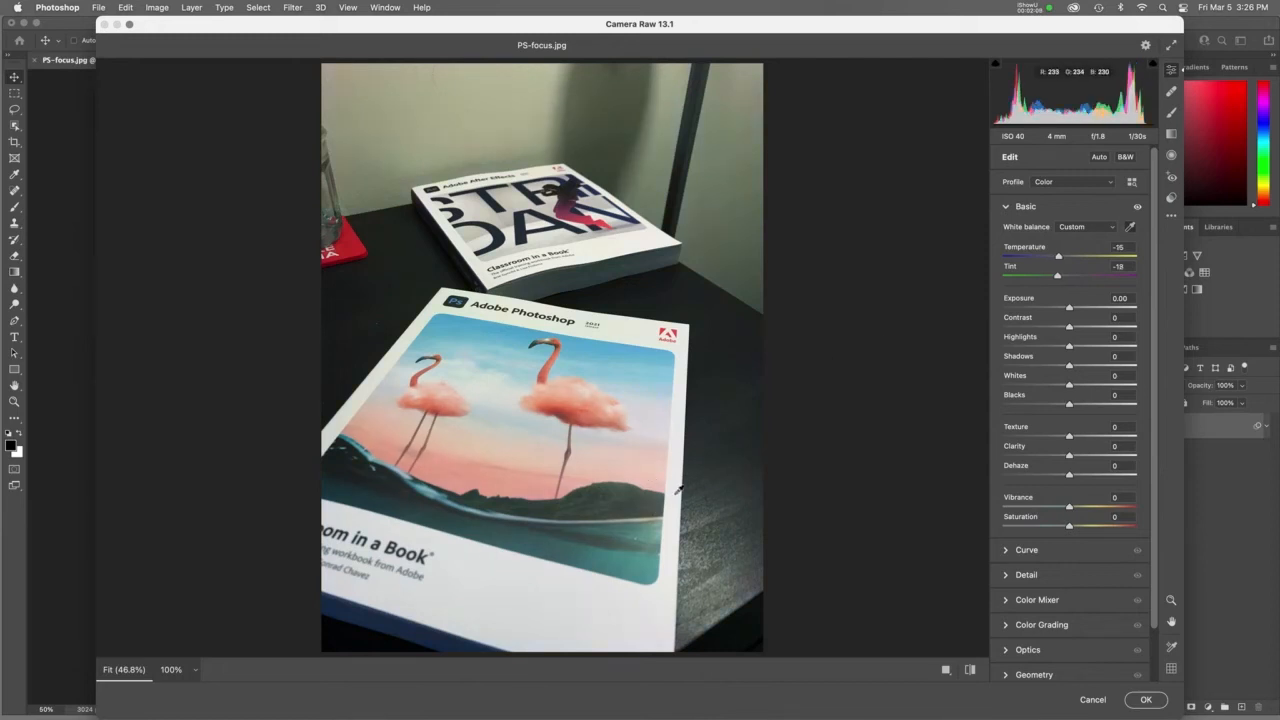
pyautogui.click(627, 325)
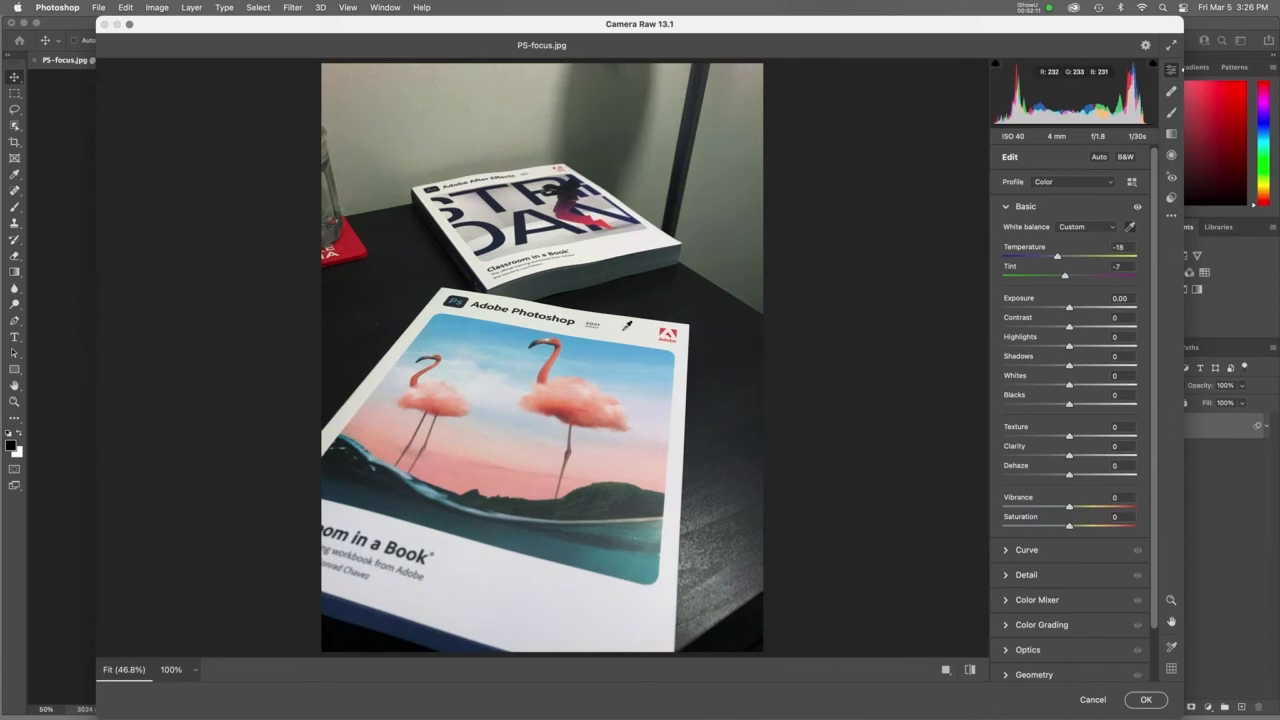
pyautogui.click(623, 244)
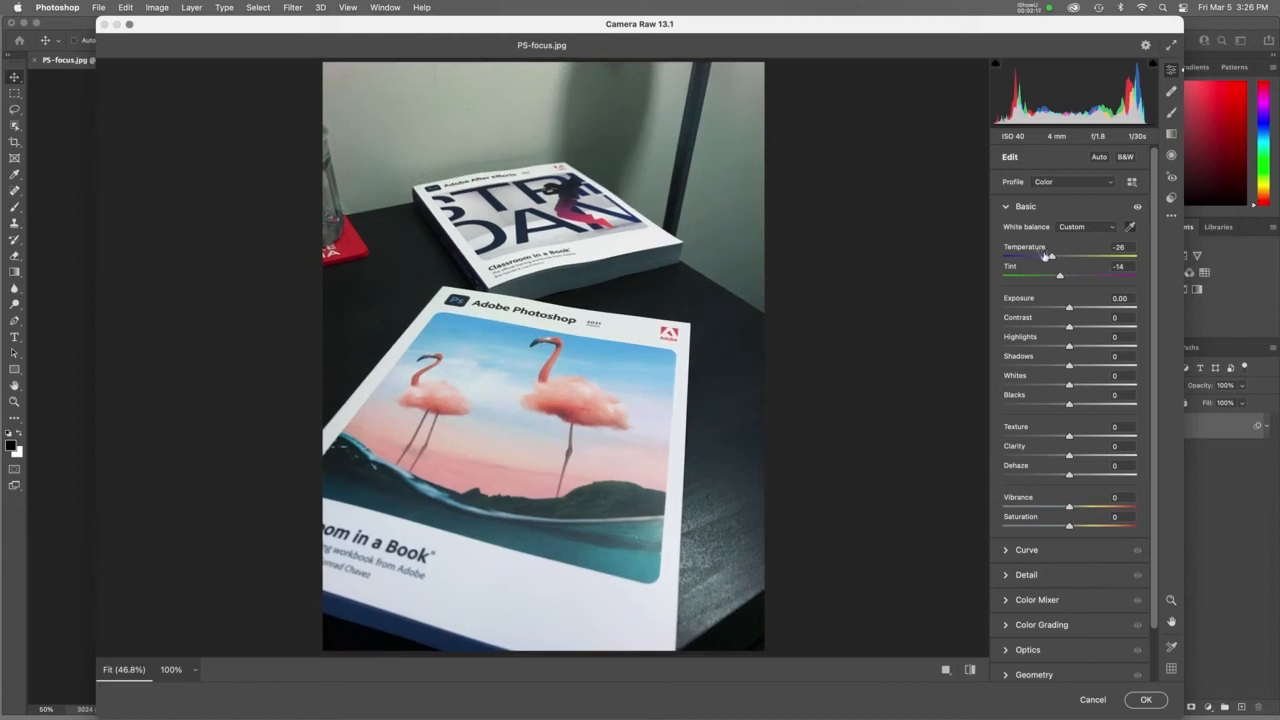
# Step: Set the Temperature to -12, apply the Camera Raw Filter, and compare the photo with the filter off and on
pyautogui.moveTo(1051, 258); pyautogui.dragTo(1061, 258)
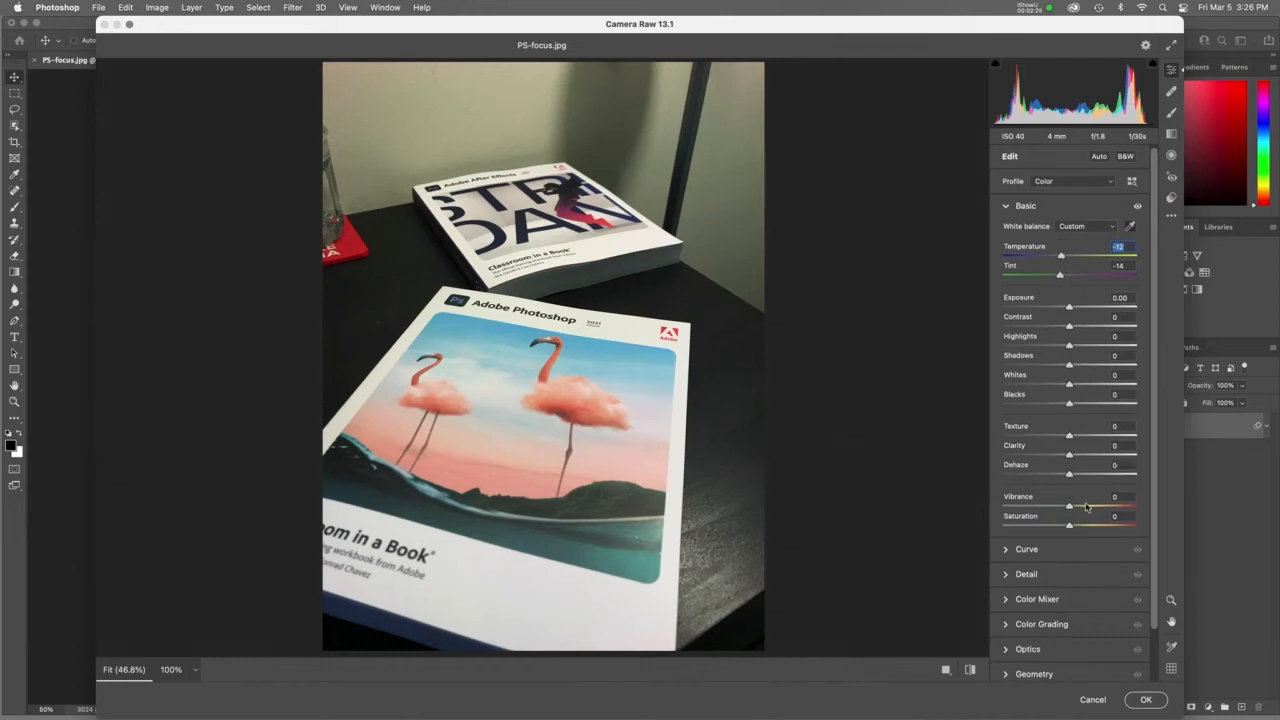
pyautogui.scroll(-1, 1088, 505)
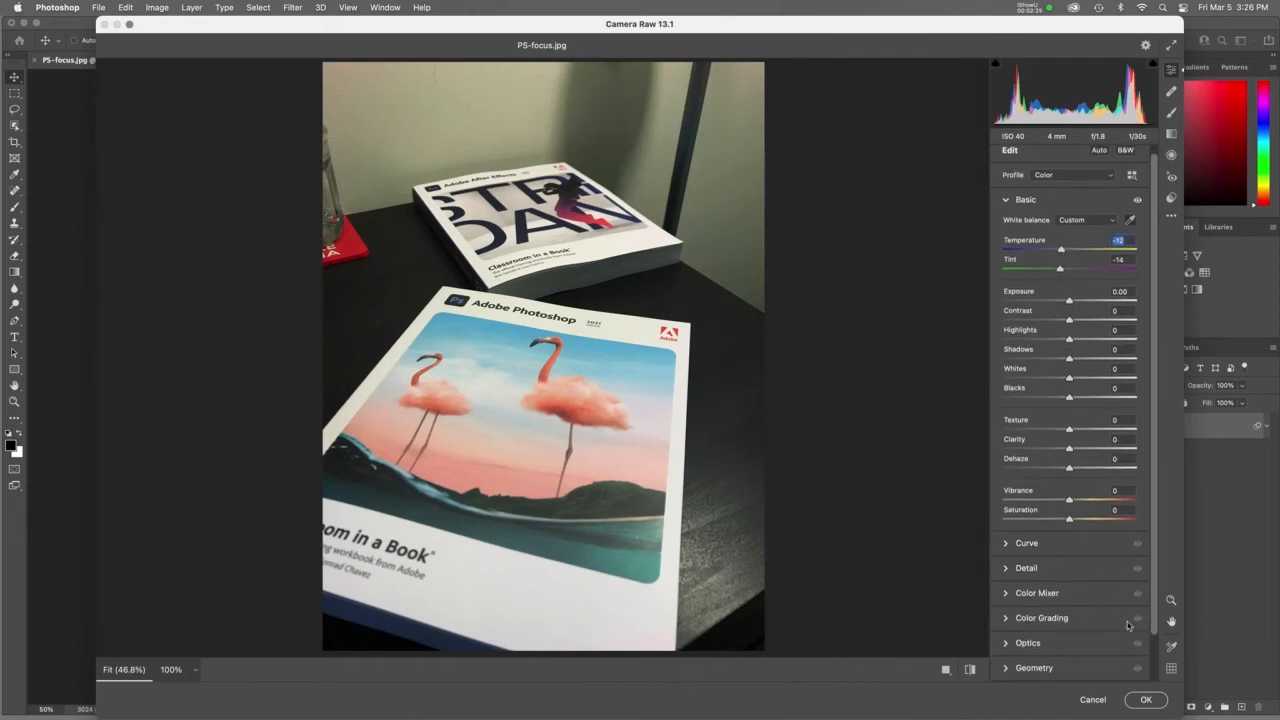
pyautogui.click(1146, 700)
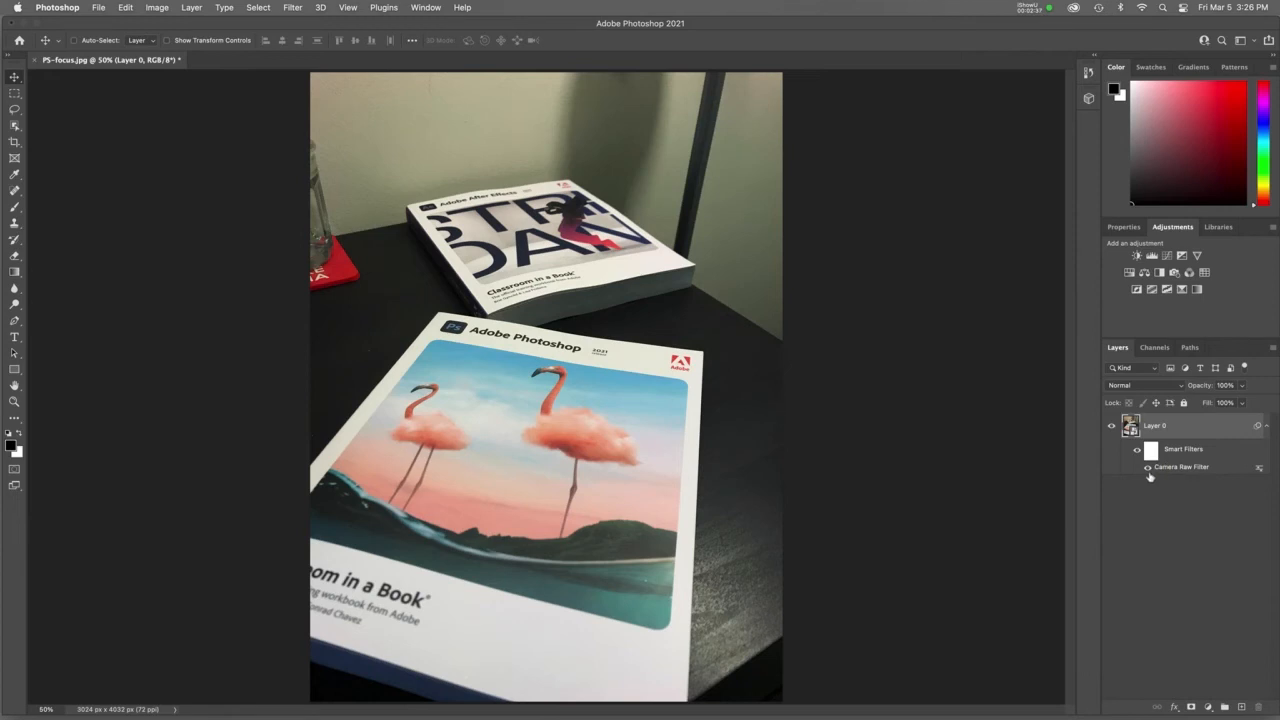
pyautogui.click(1147, 468)
pyautogui.click(1147, 468)
# Step: Place AE-focus.jpg from the Desktop as an embedded layer at its original size above the existing photo
pyautogui.click(100, 8)
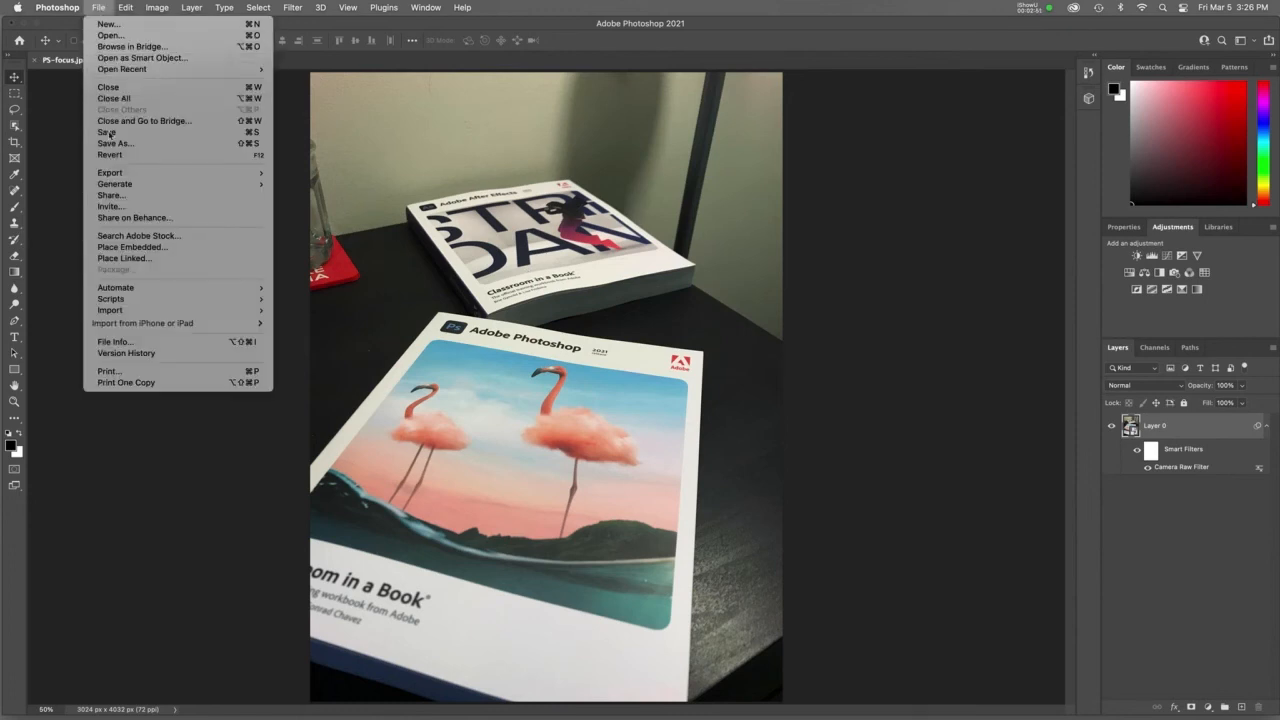
pyautogui.click(126, 250)
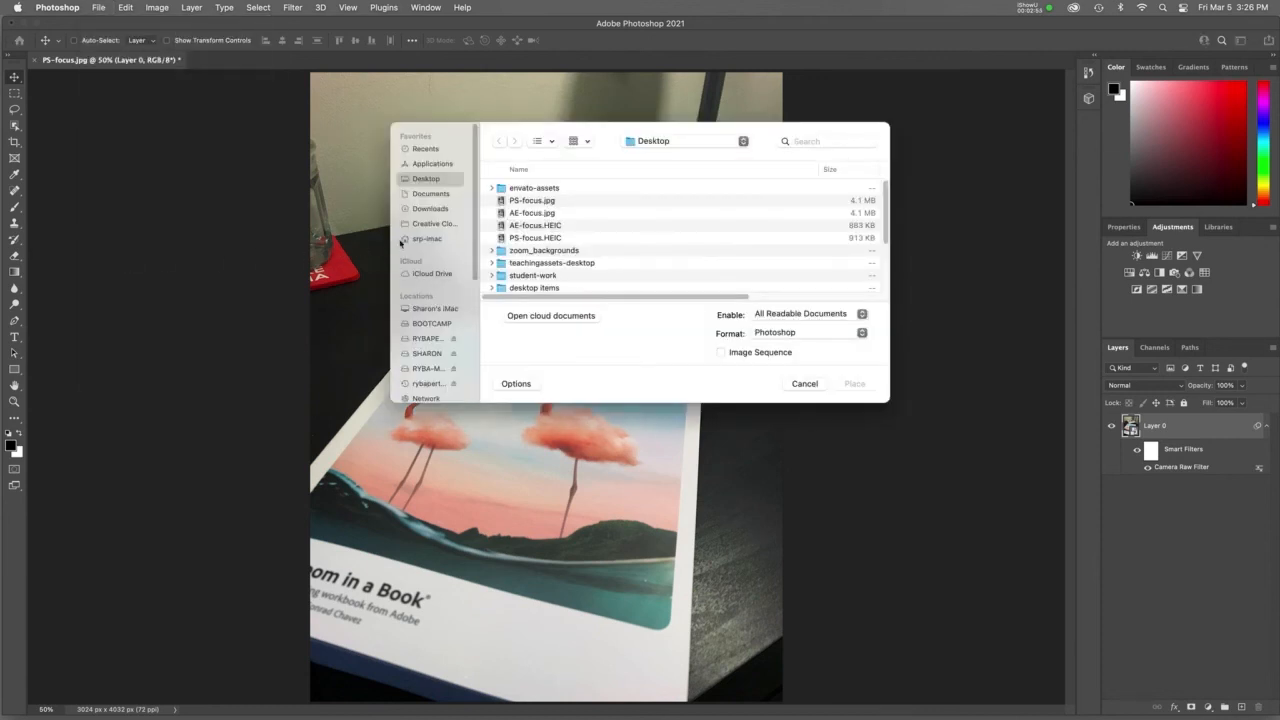
pyautogui.click(542, 216)
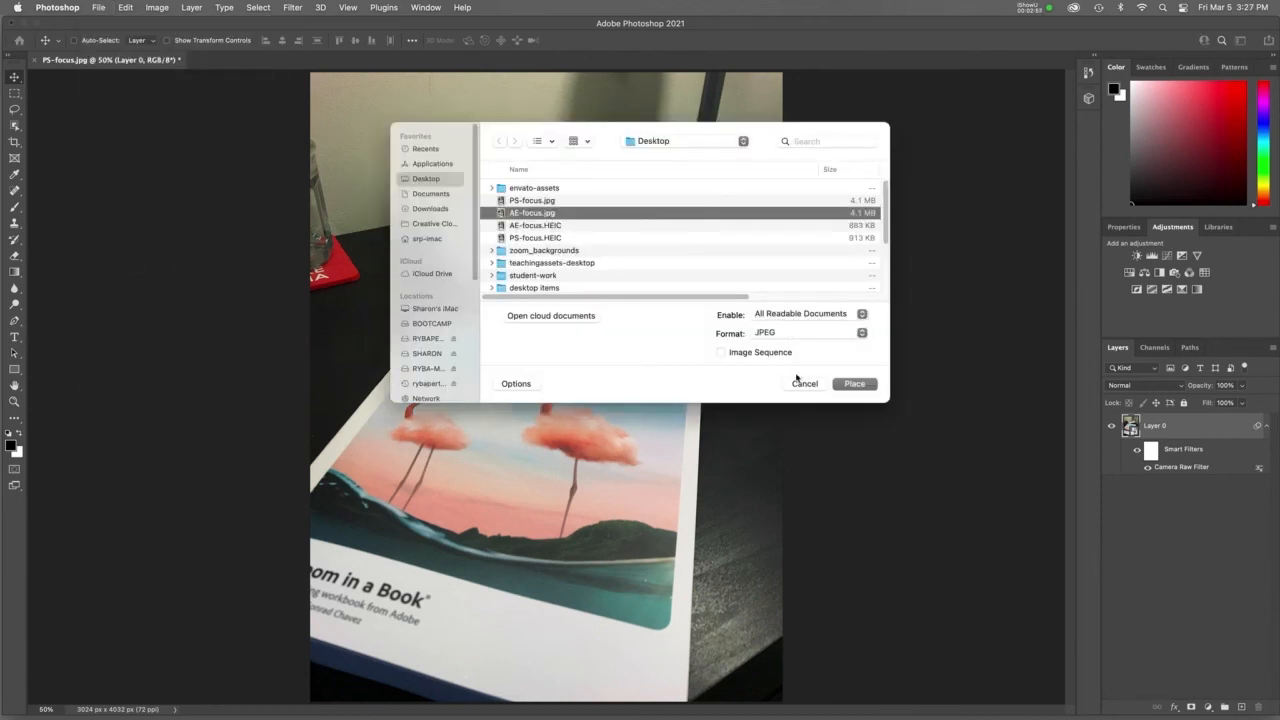
pyautogui.click(854, 384)
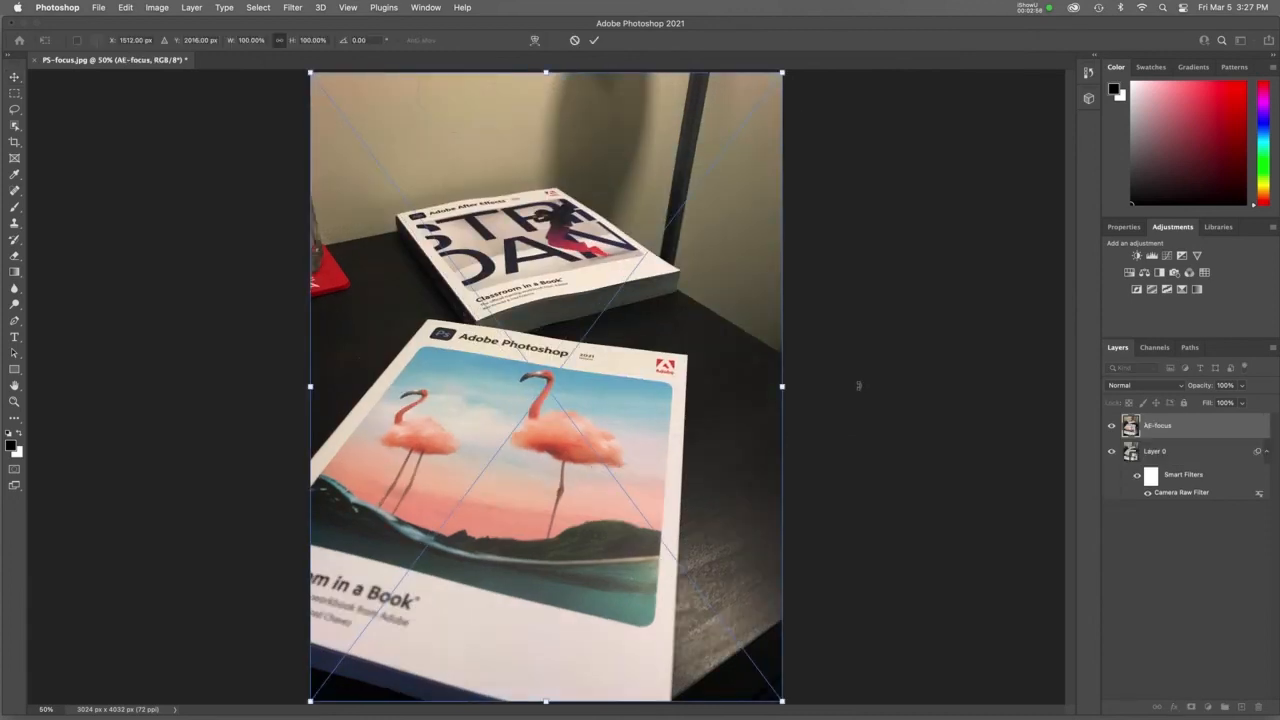
pyautogui.click(594, 40)
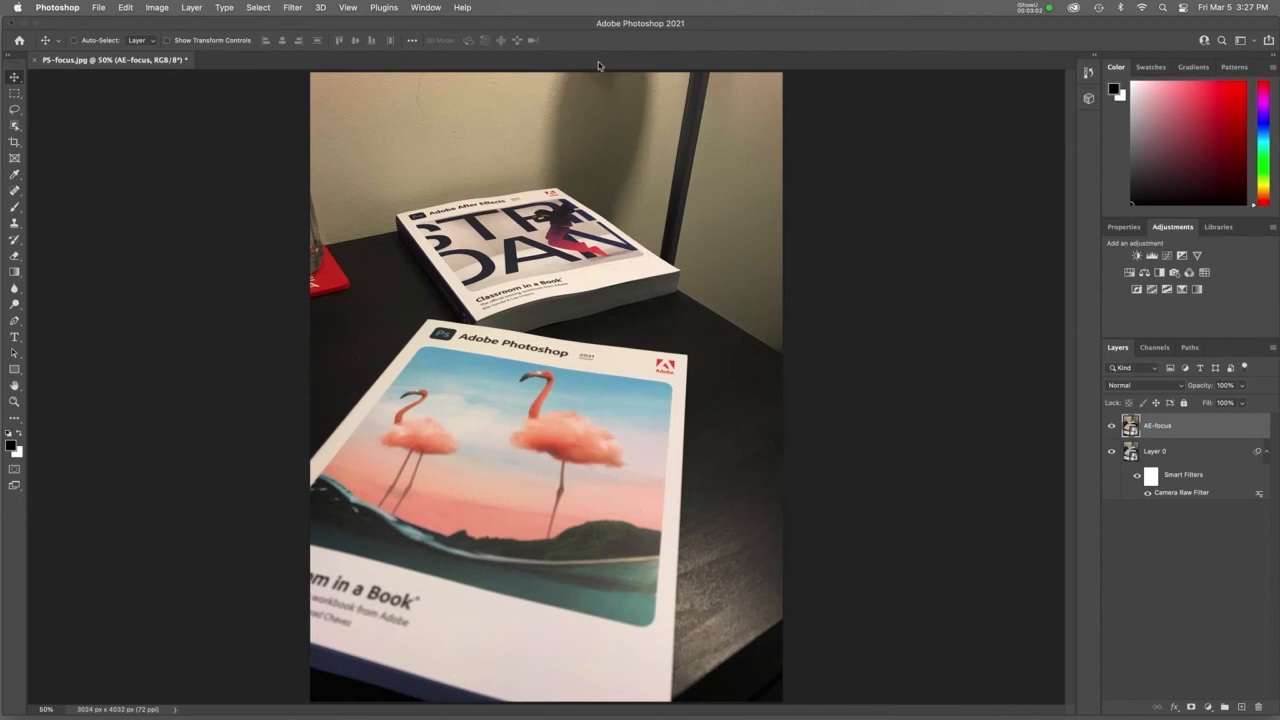
# Step: Toggle the AE-focus layer's visibility to compare its alignment and focus with the photo beneath
pyautogui.click(1111, 427)
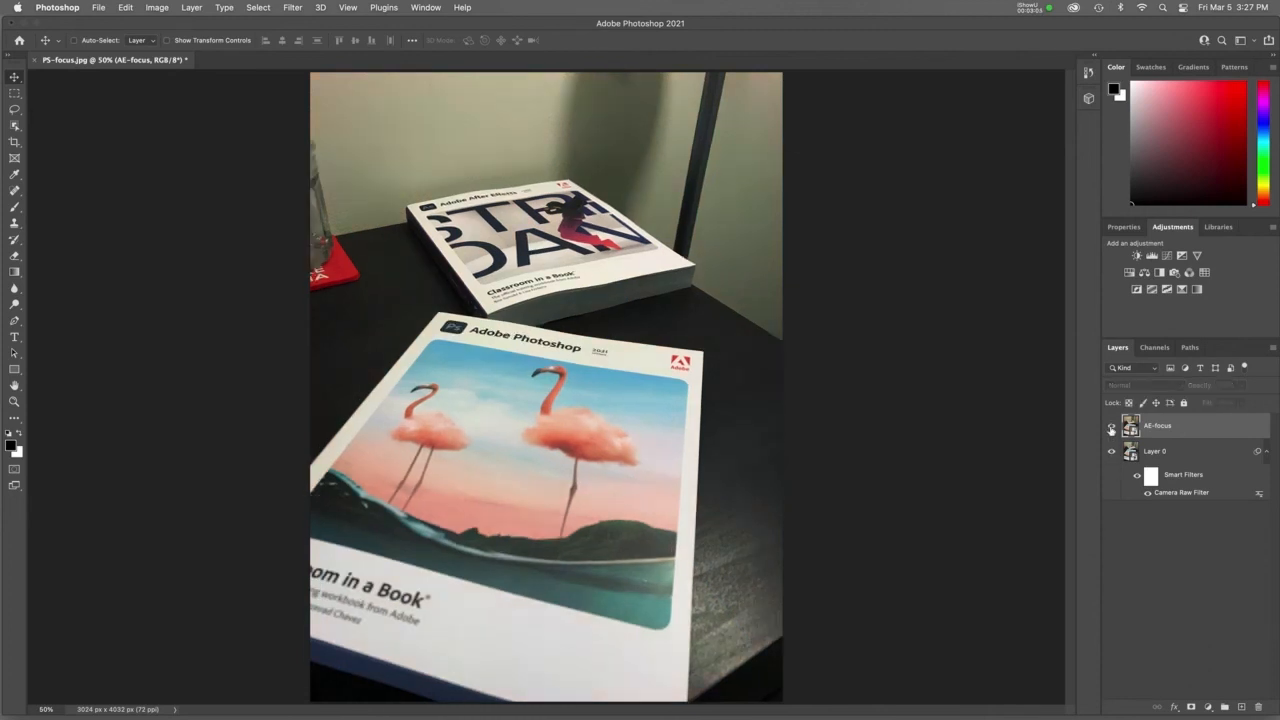
pyautogui.click(1111, 428)
pyautogui.click(1111, 428)
pyautogui.click(1111, 428)
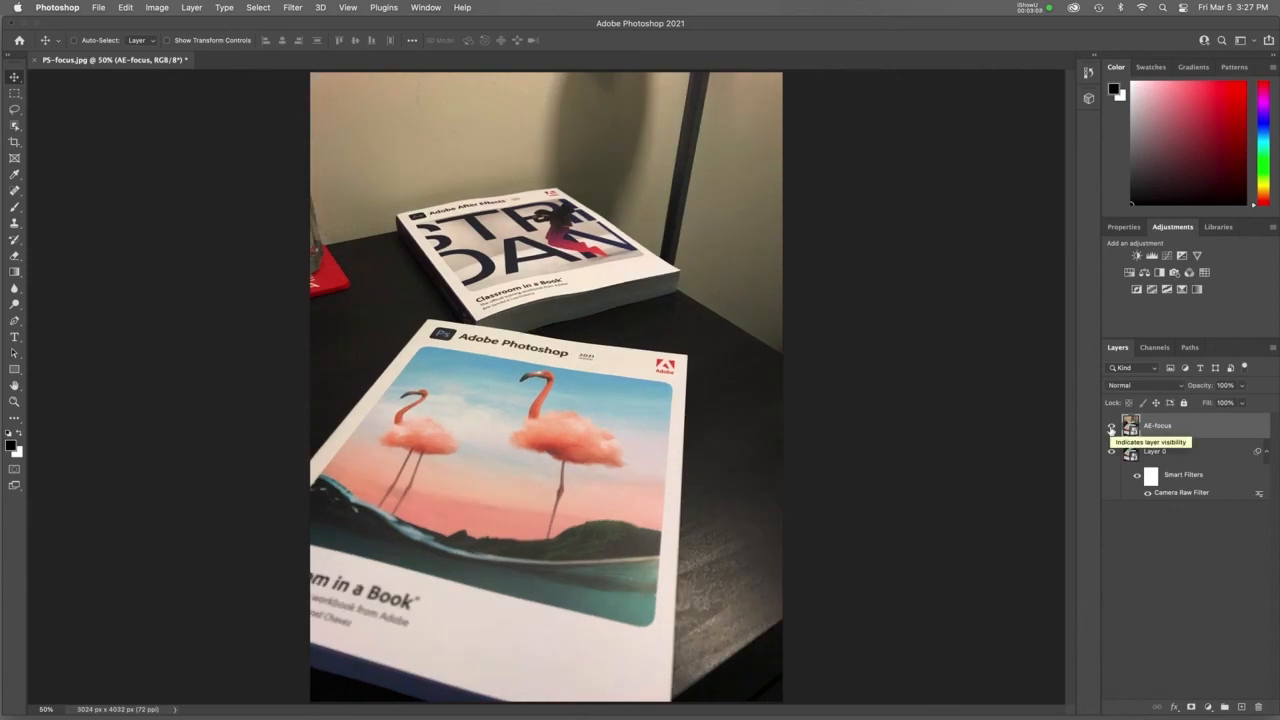
# Step: Copy the Camera Raw smart filter from Layer 0 to the AE-focus layer and compare that layer with its filters off and on
pyautogui.click(1182, 478)
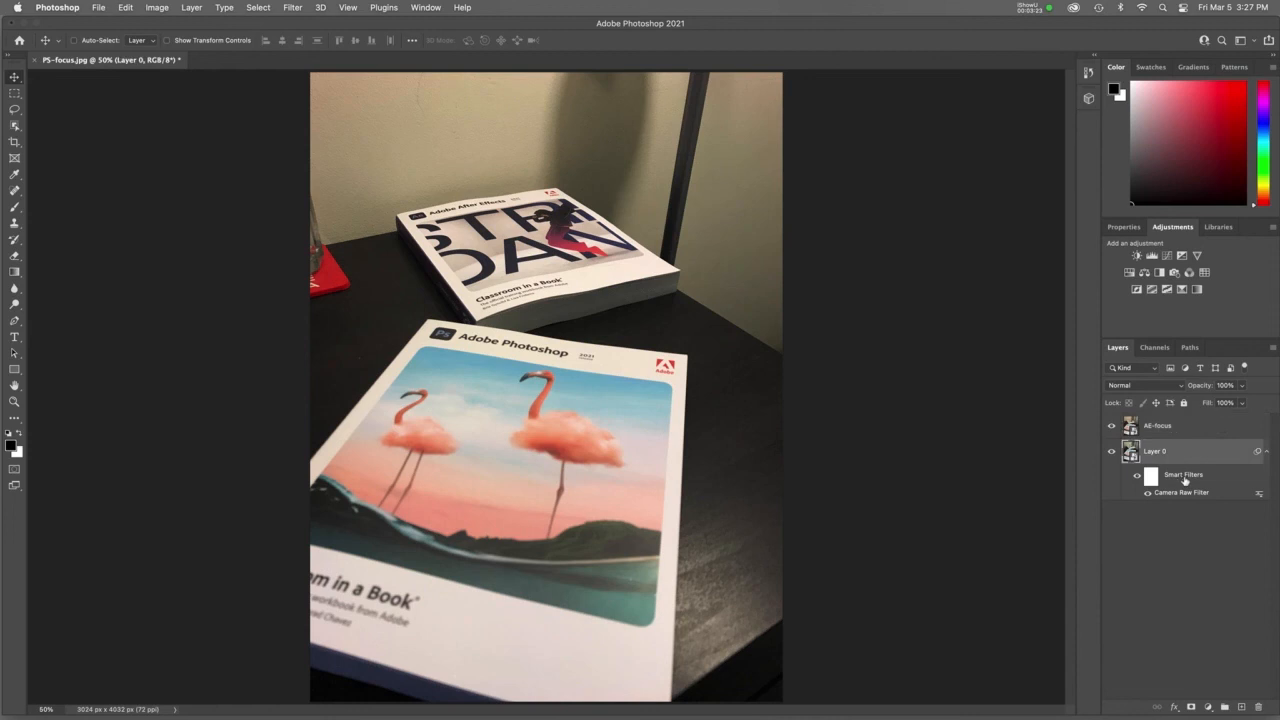
pyautogui.moveTo(1185, 479); pyautogui.dragTo(1183, 434)
pyautogui.click(1267, 427)
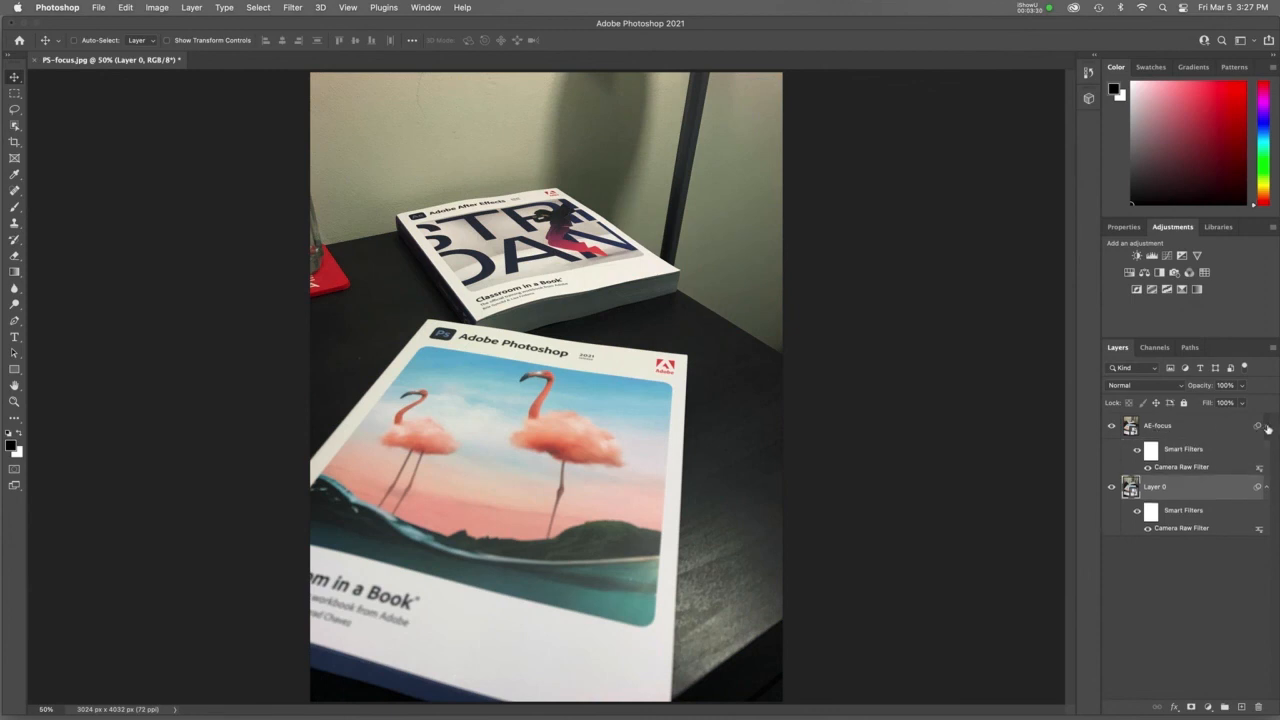
pyautogui.click(1137, 450)
pyautogui.click(1137, 451)
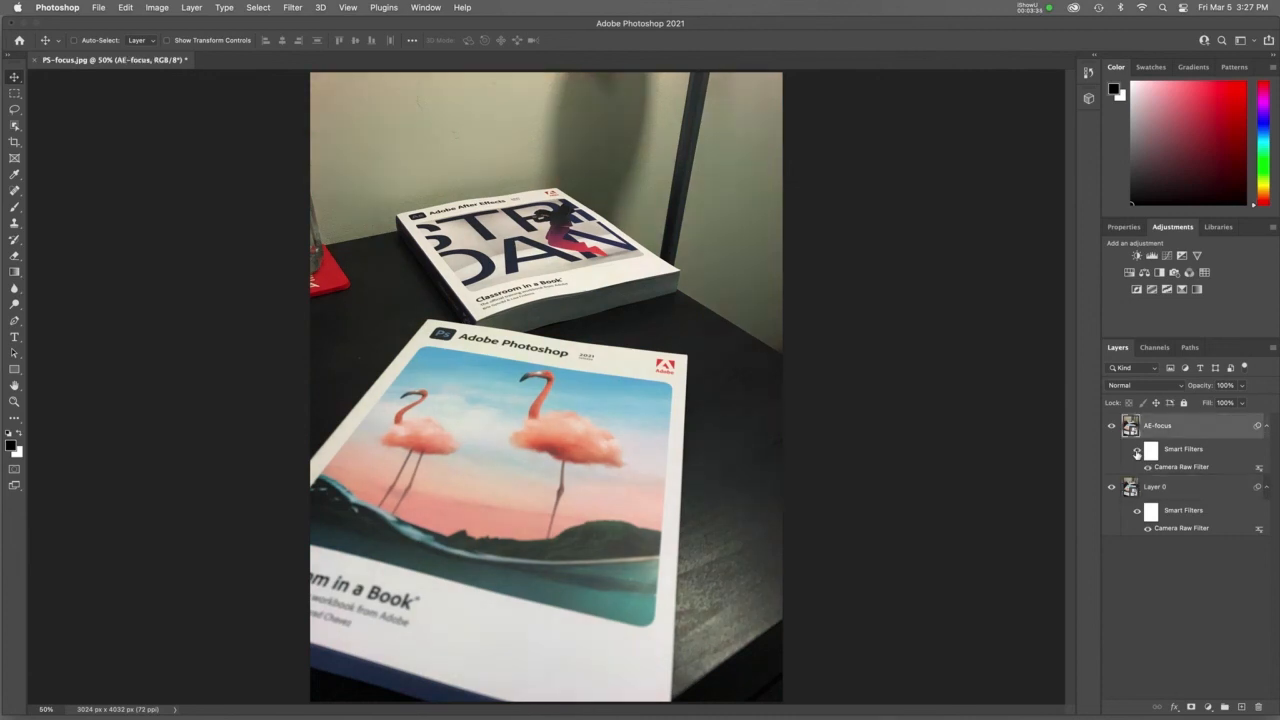